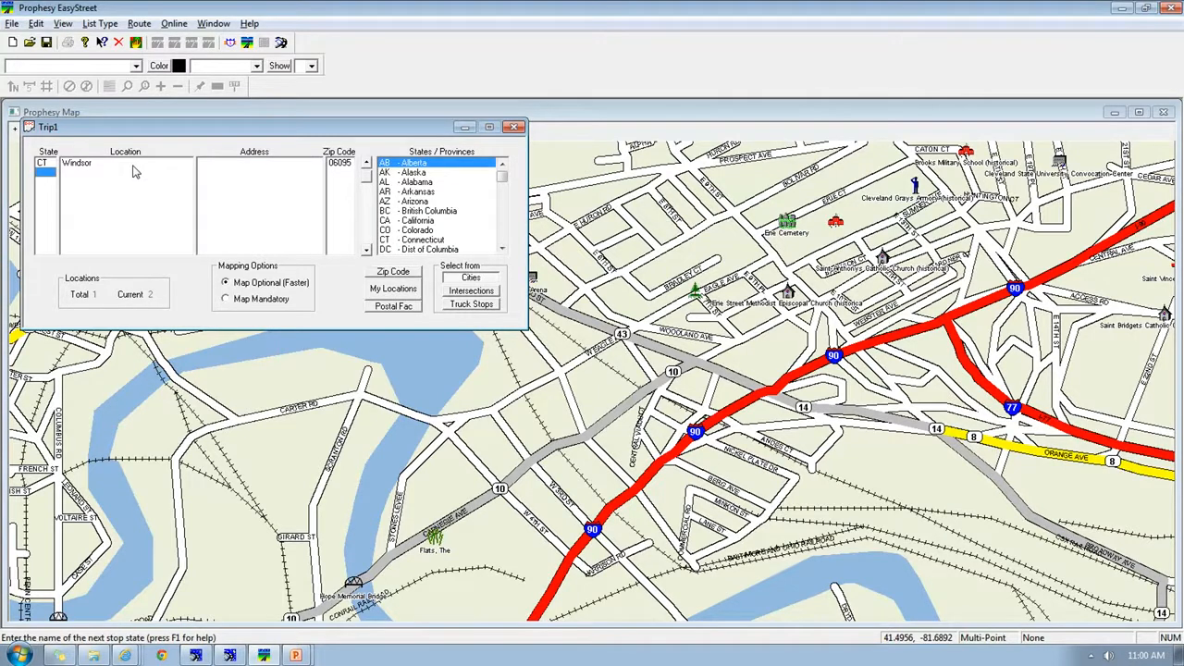
Add Cleveland, OH as the second stop of Trip1, without a street address
type("OH")
key("Return")
type("cle")
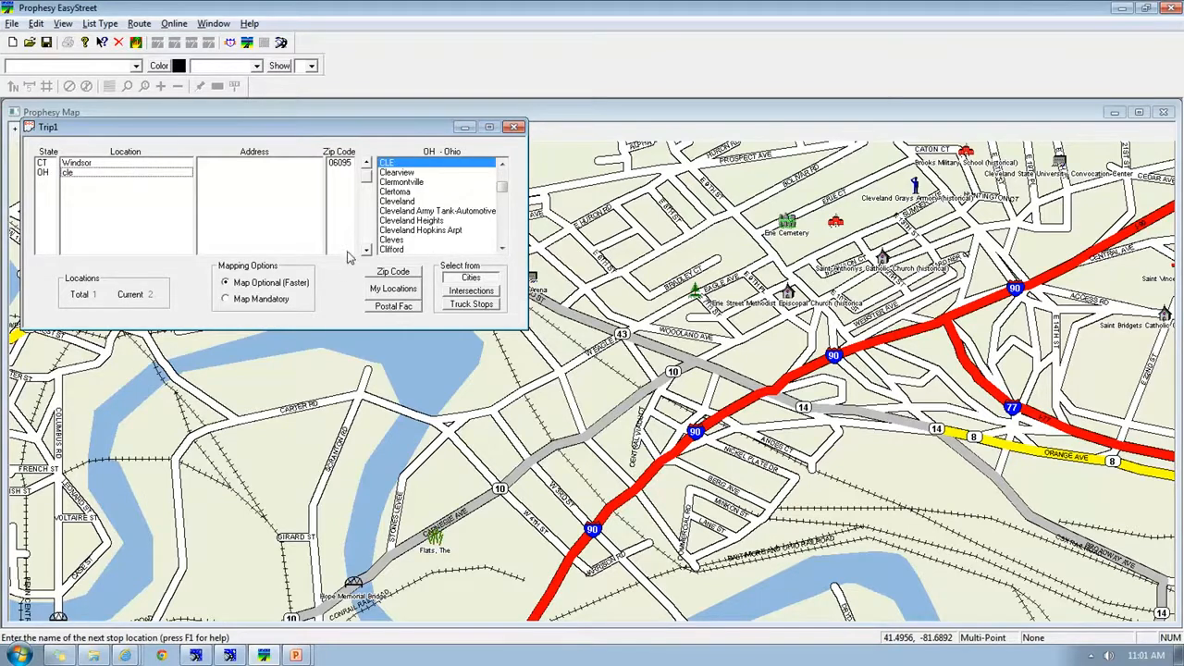
type("v")
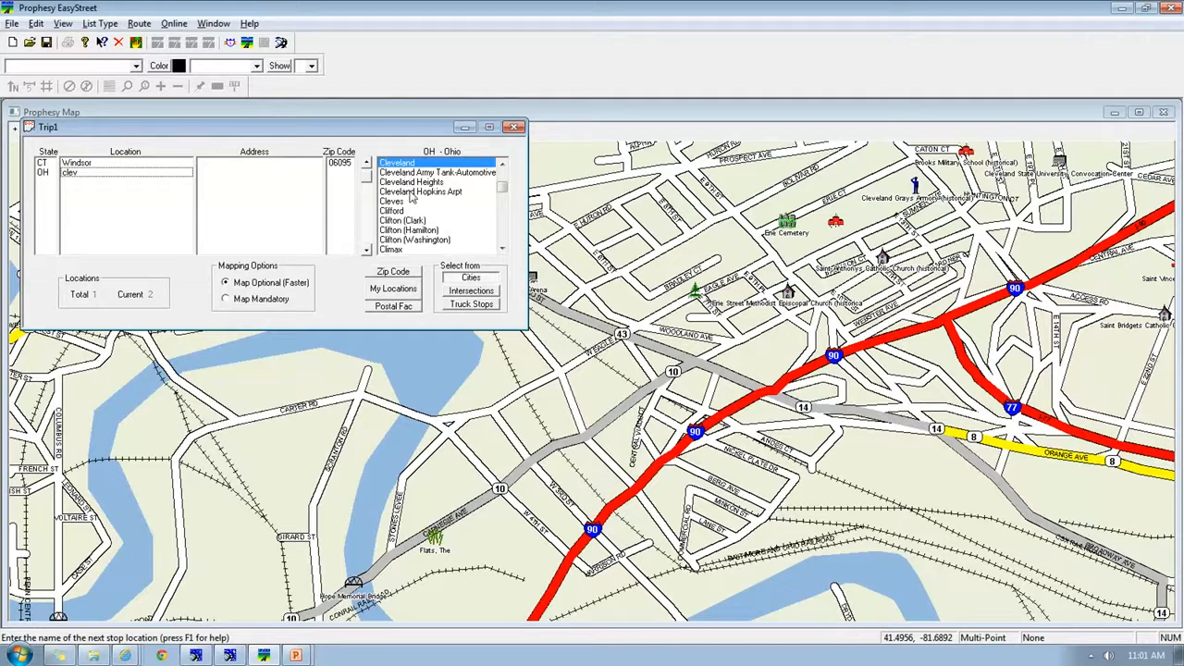
key("Down")
key("Down")
key("Down")
key("Up")
key("Up")
key("Up")
key("Return")
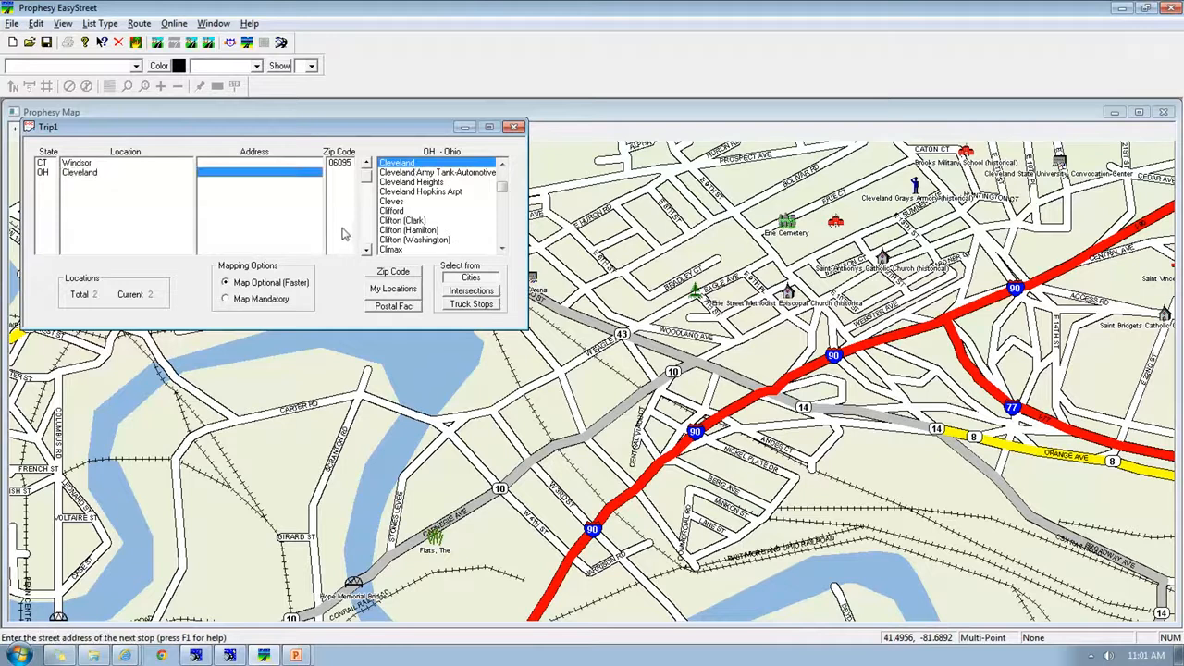
key("Return")
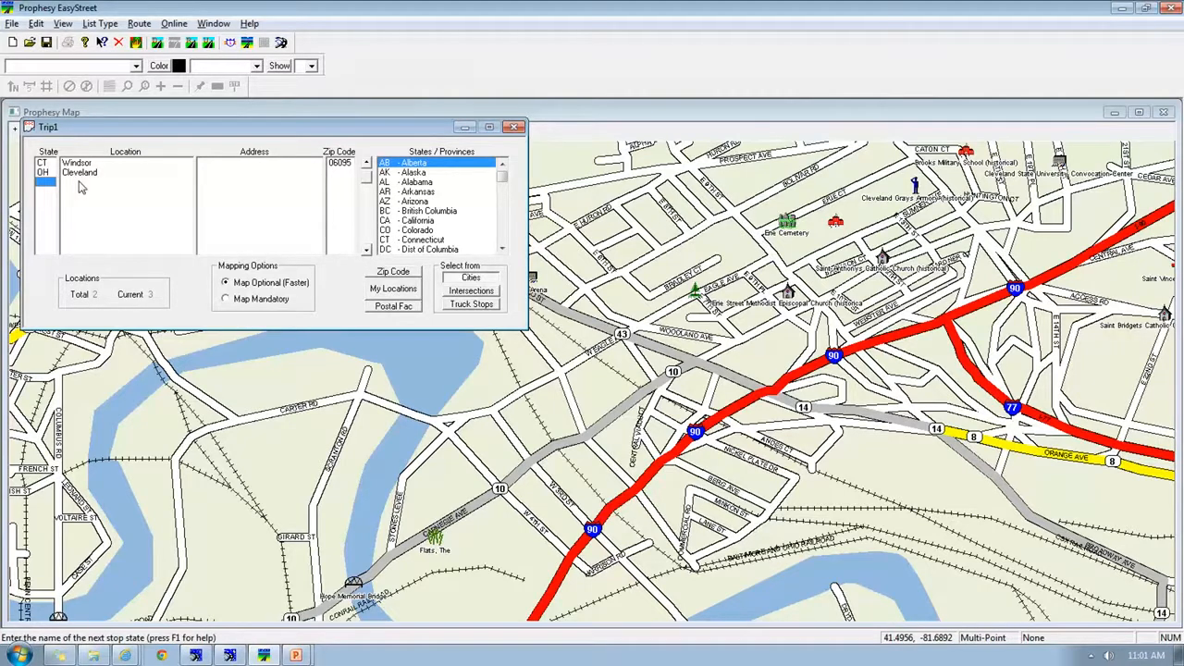
Add Chicago, IL as the third stop of Trip1, without a street address
type("IL")
key("Return")
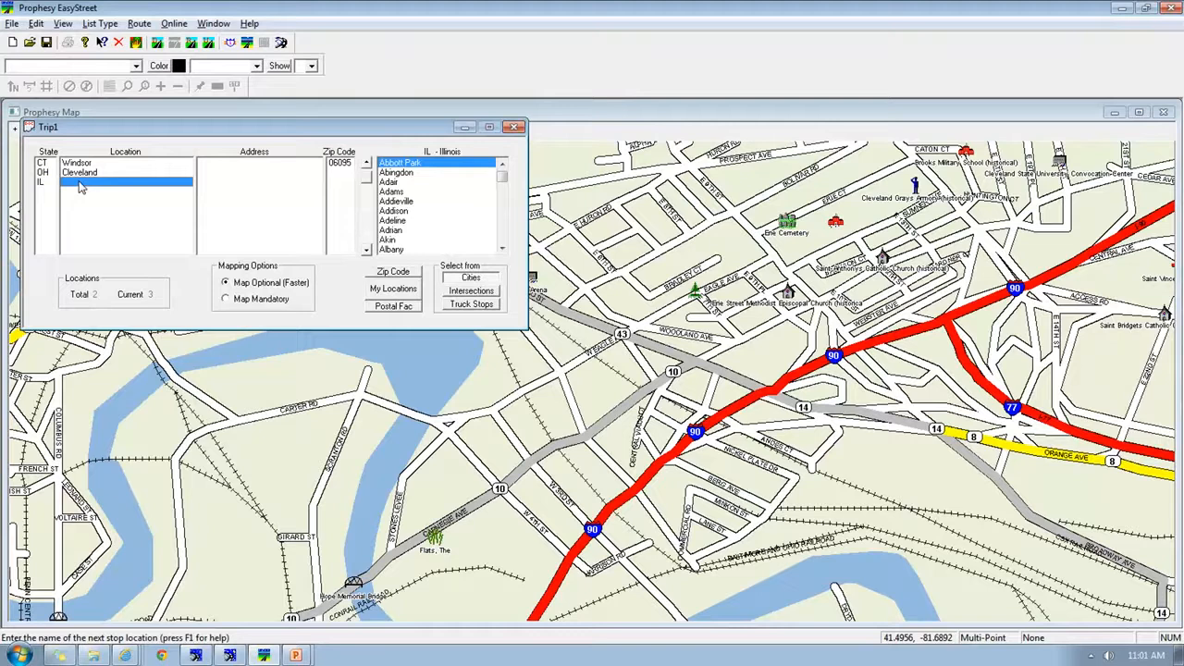
type("chi")
key("Return")
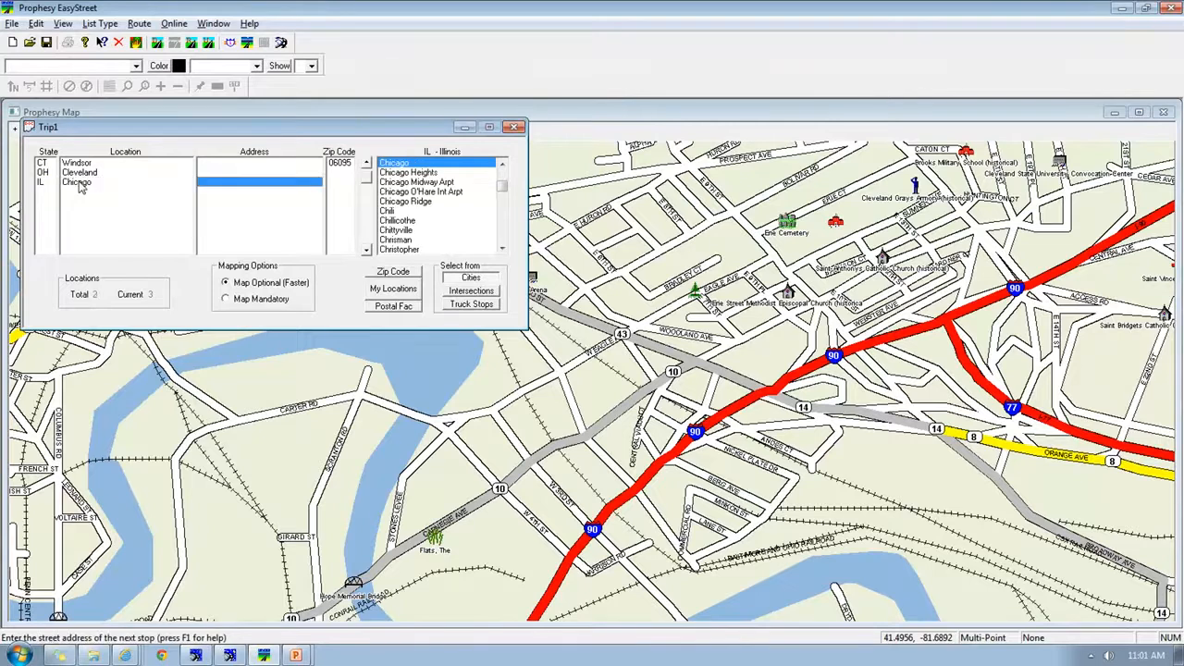
key("Return")
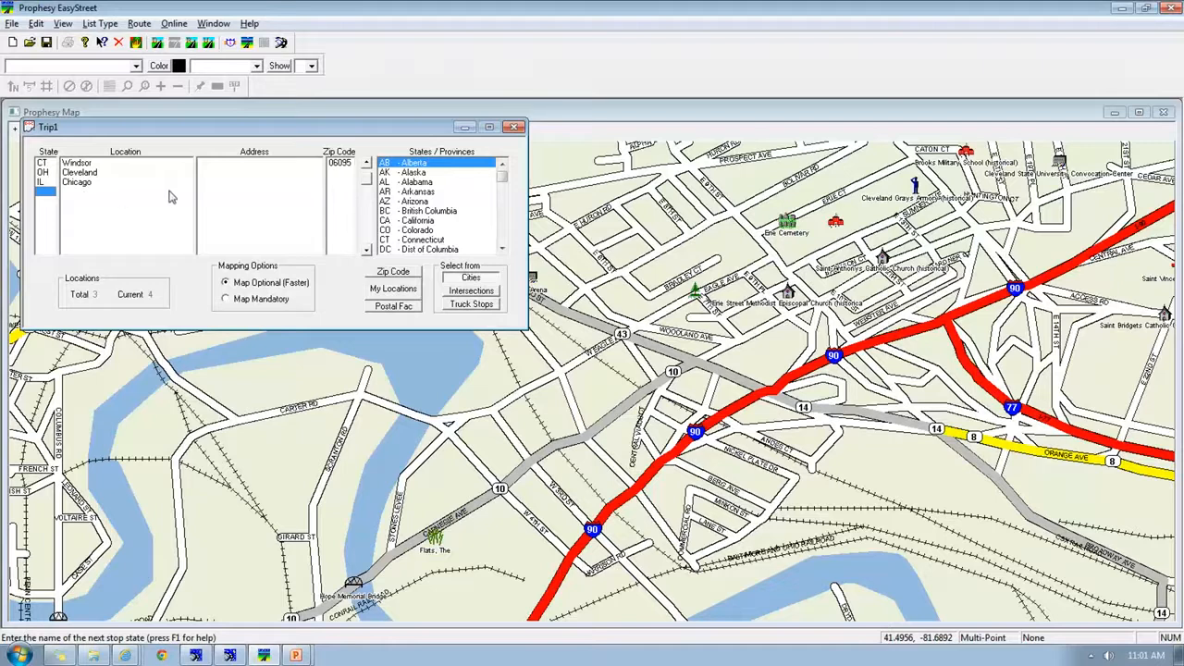
Compute the driving miles for Trip1 and review the report through its state and trip totals
right_click(214, 192)
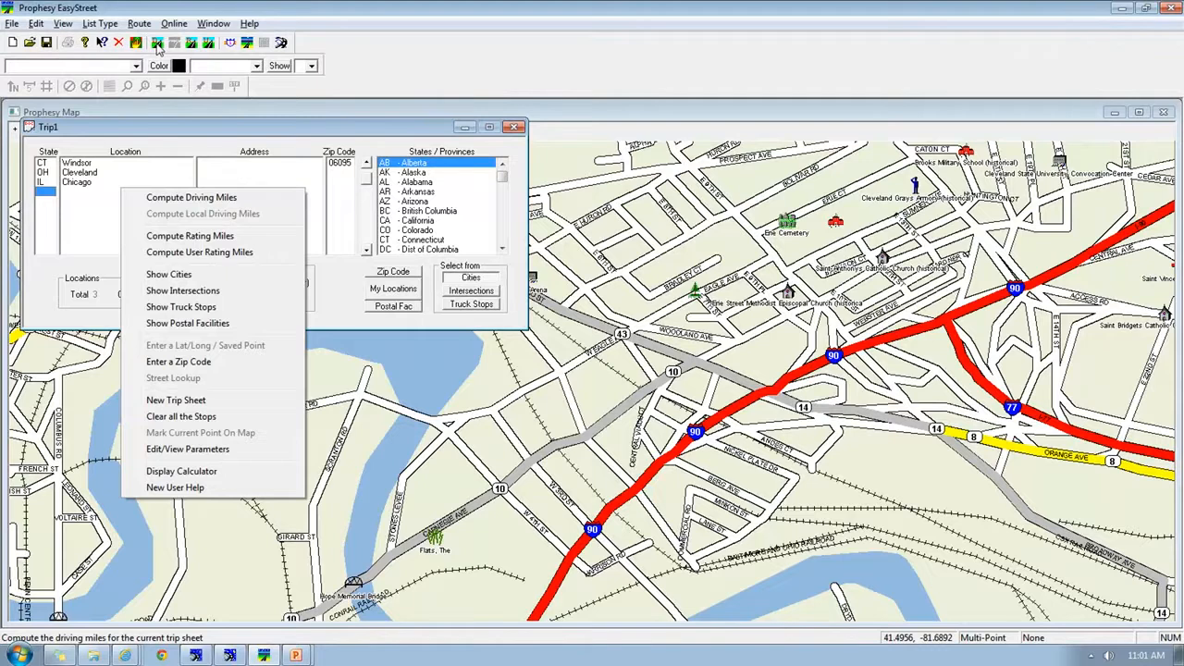
left_click(161, 204)
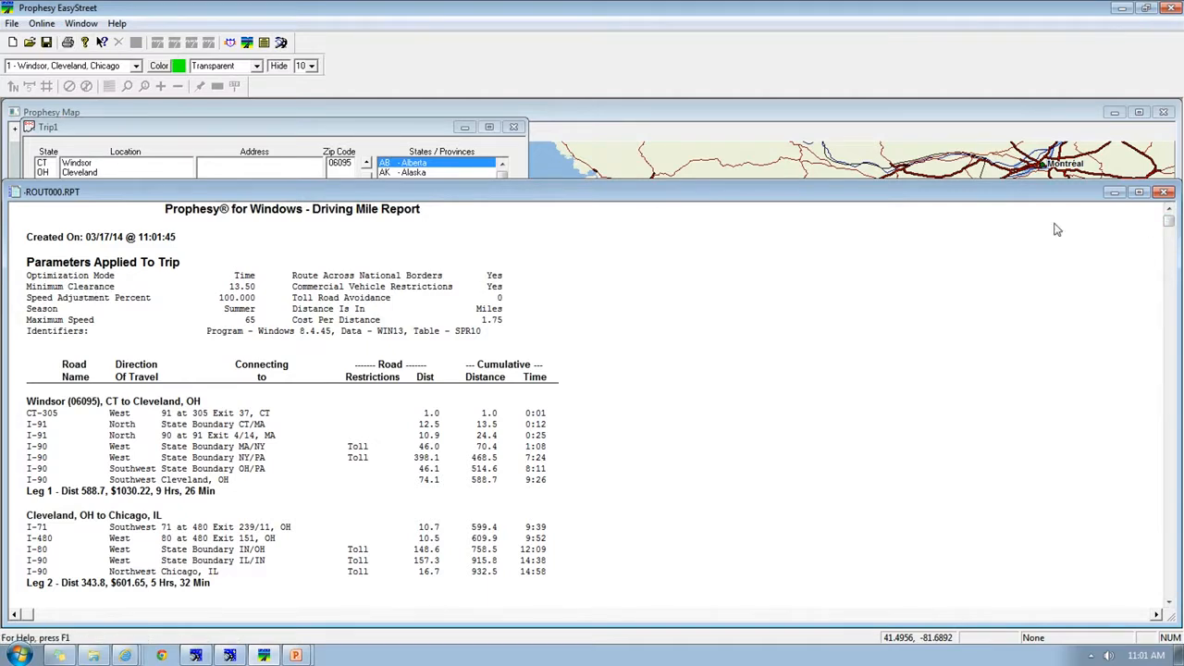
left_click_drag(1169, 222, 1169, 229)
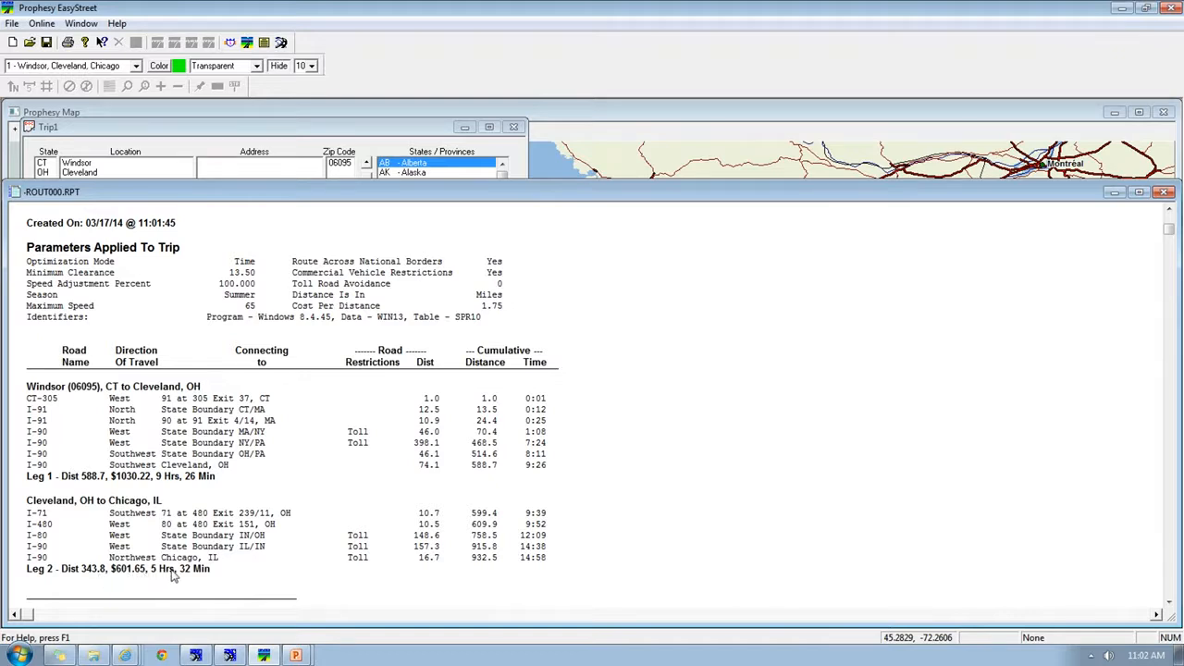
left_click(1170, 603)
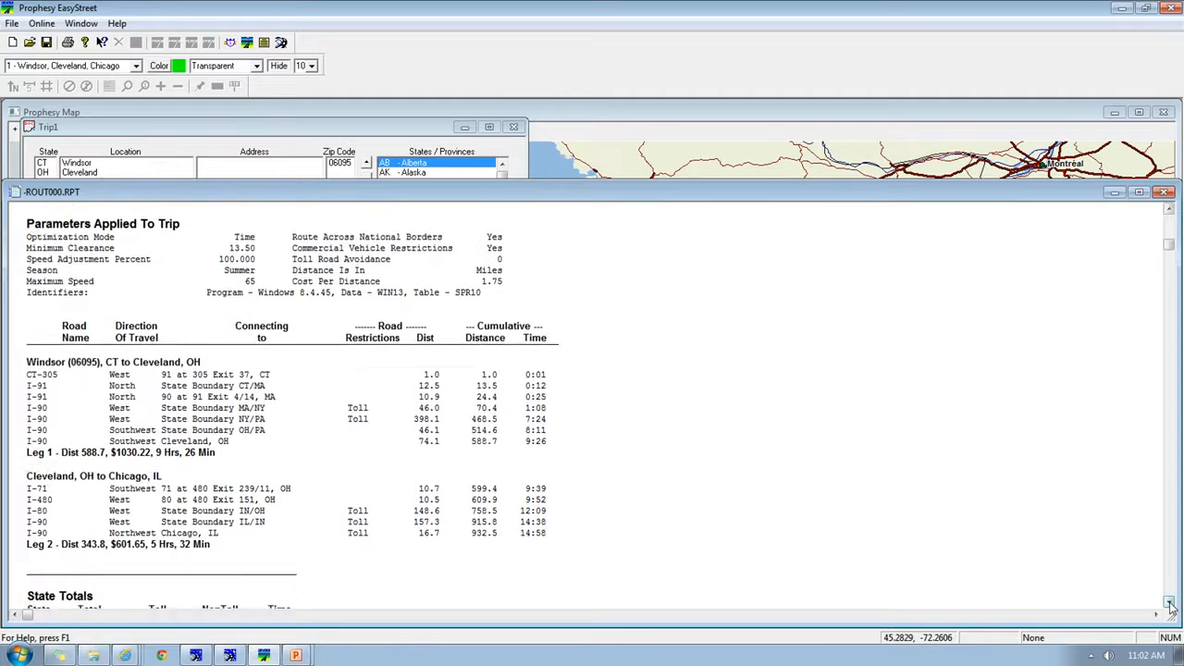
left_click(1170, 603)
left_click(1170, 603)
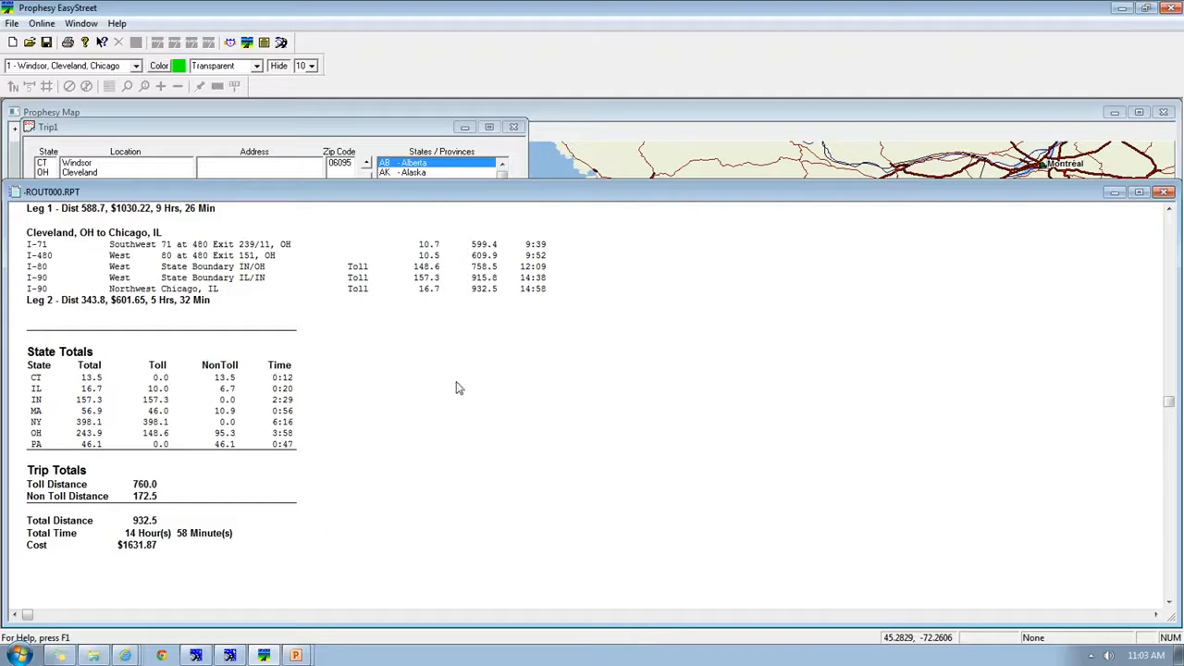
Plot the reported route on the map and inspect it up close around the Cleveland stop
right_click(611, 294)
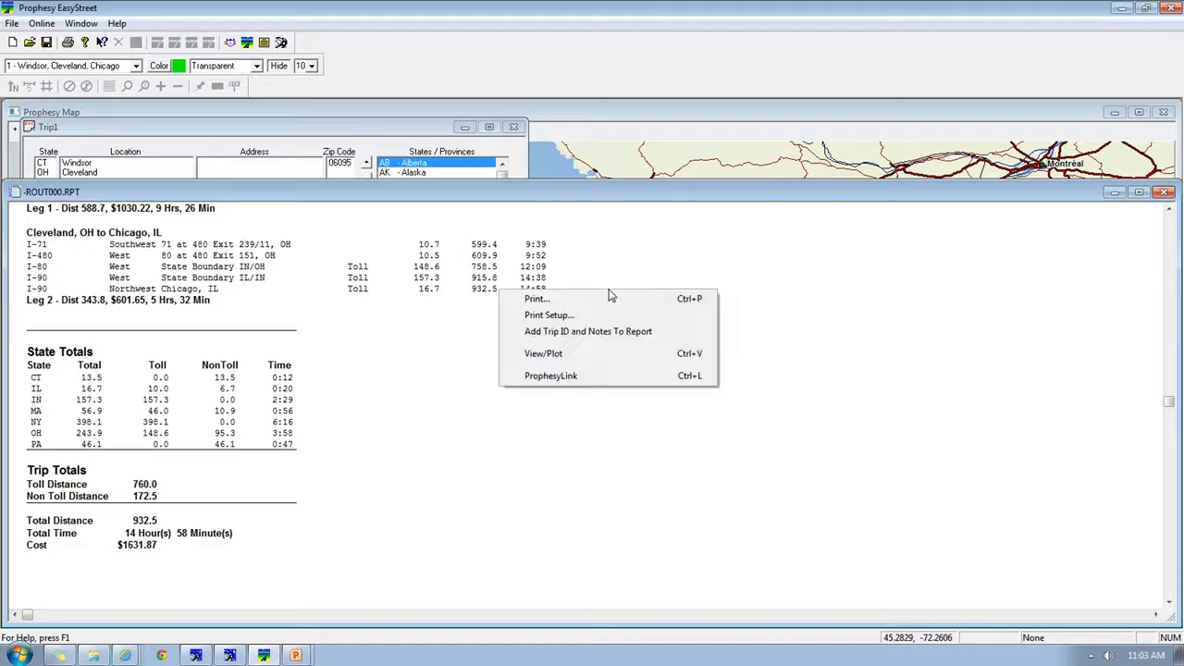
left_click(571, 354)
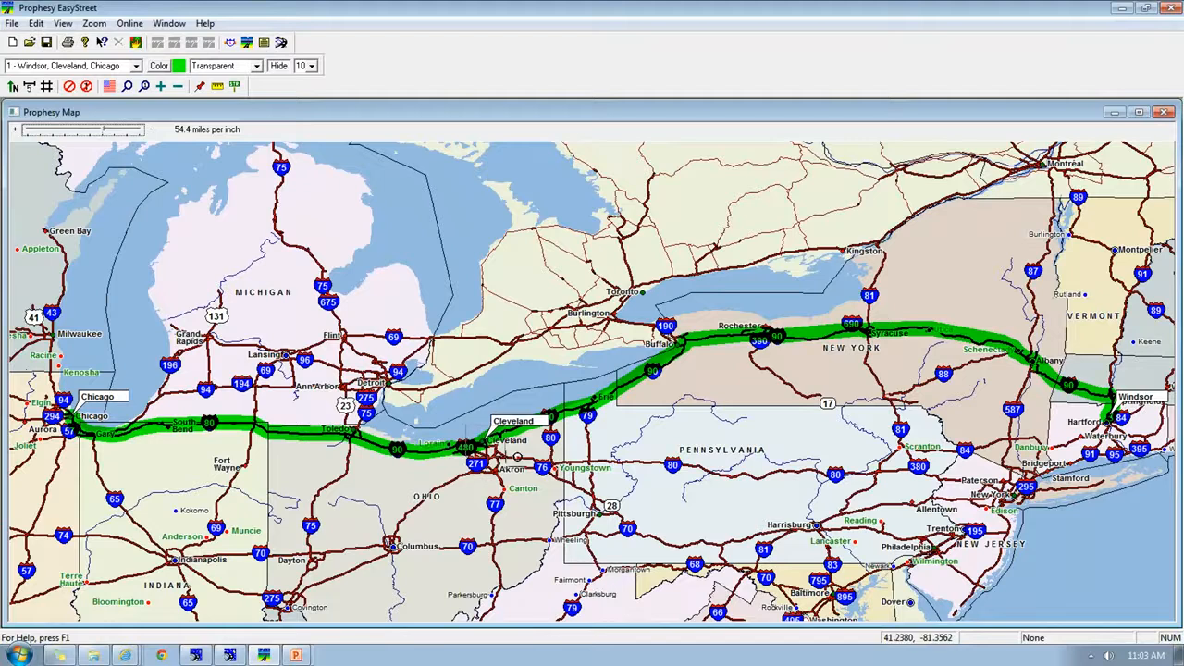
left_click_drag(504, 456, 507, 459)
left_click_drag(505, 354, 581, 393)
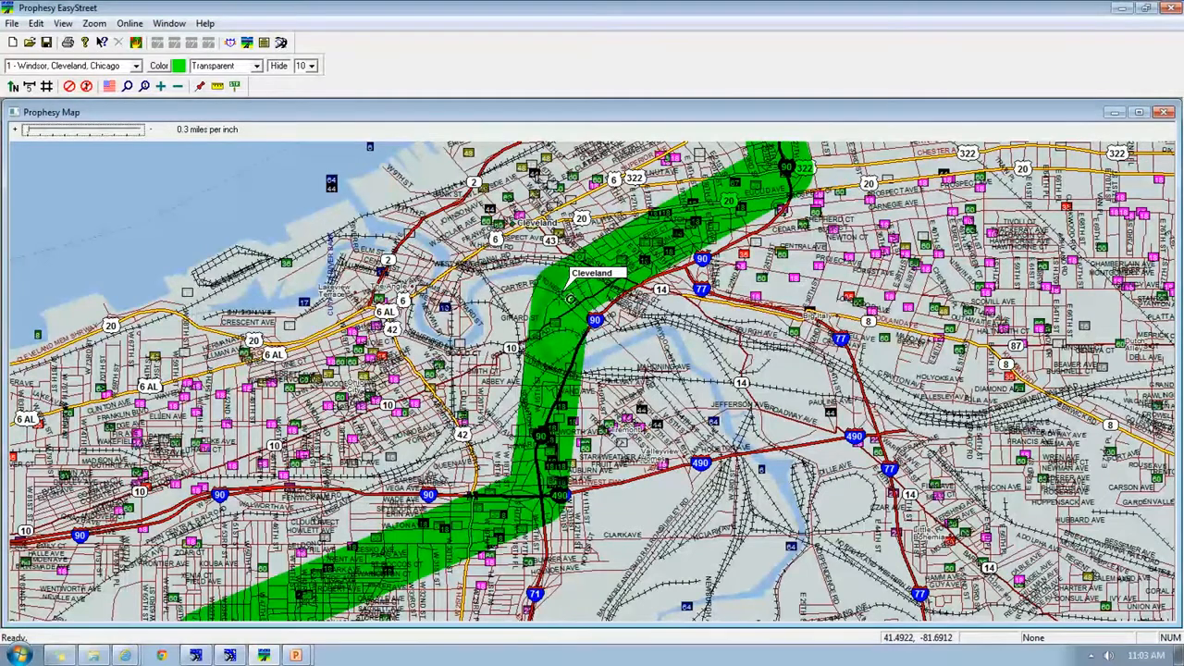
scroll(571, 299, "down", 5)
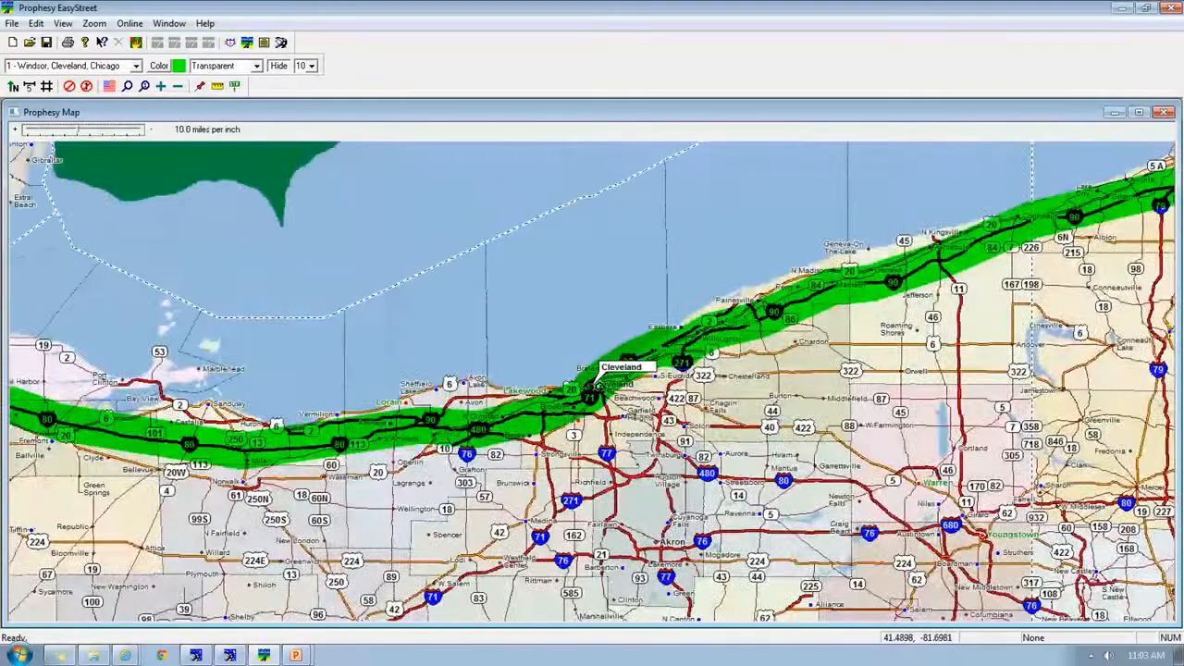
scroll(588, 386, "down", 2)
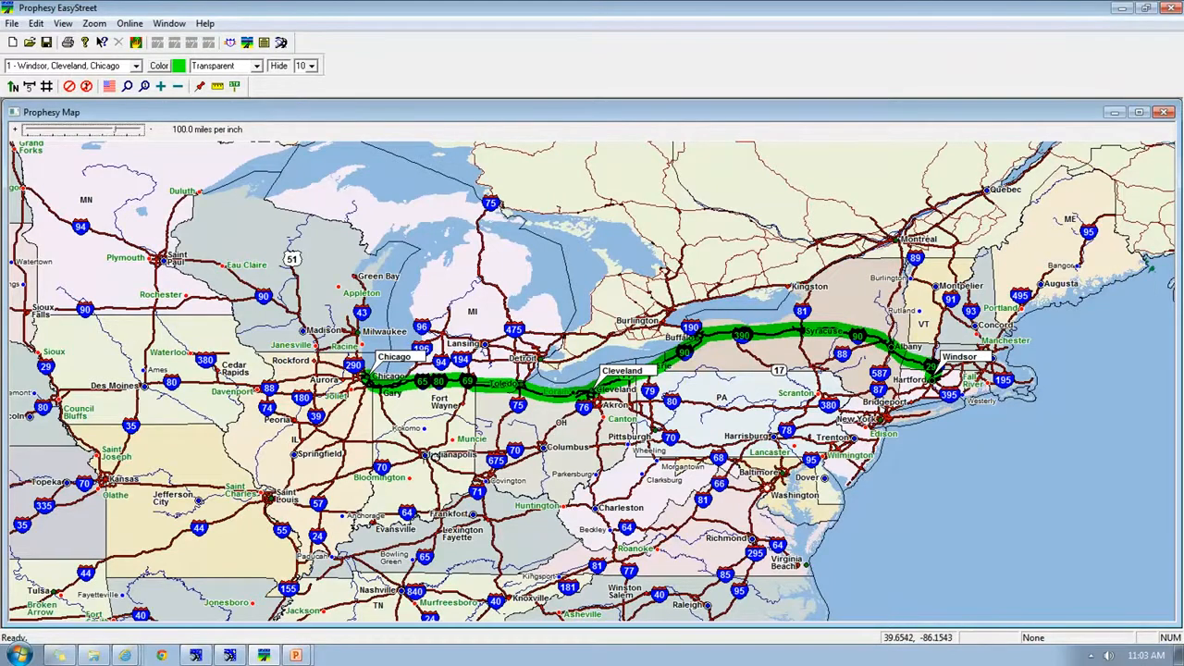
Examine the plotted route around the Chicago stop and bring the full Windsor to Chicago route back into view
left_click(431, 455)
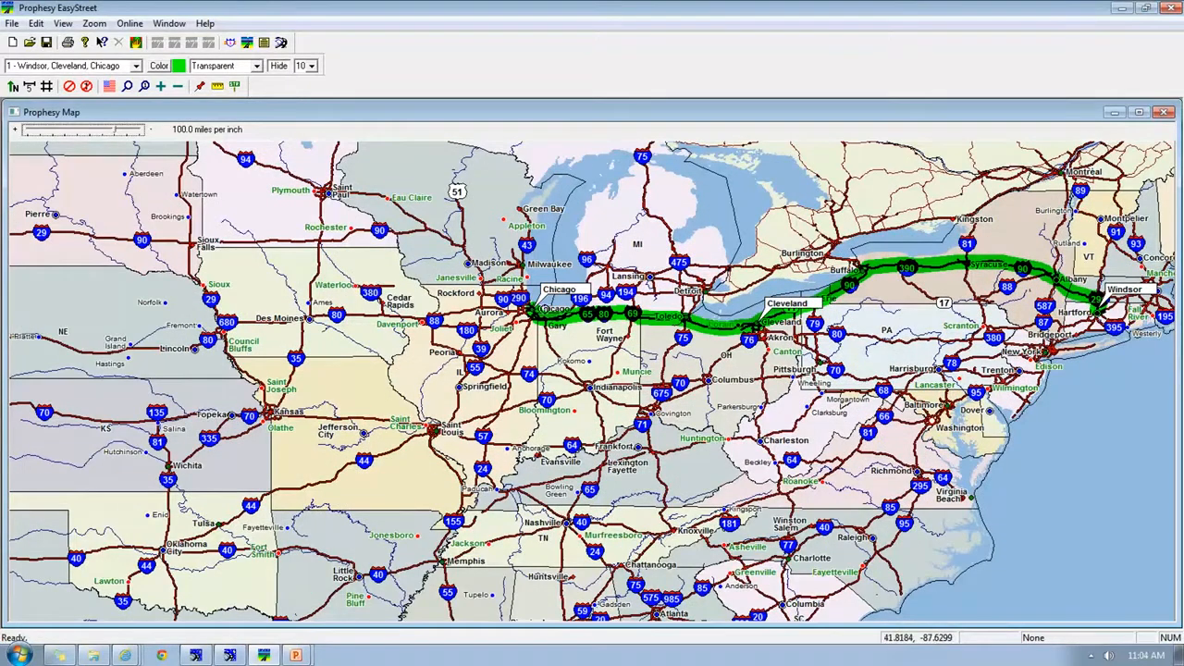
left_click(534, 304)
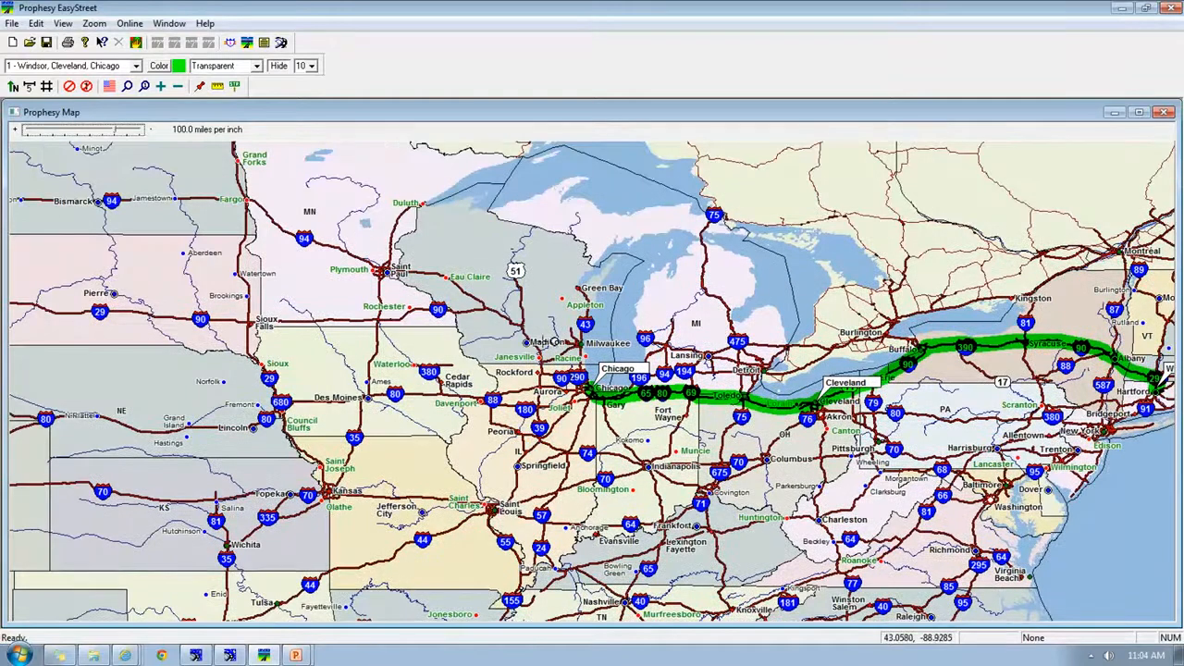
left_click_drag(685, 427, 674, 427)
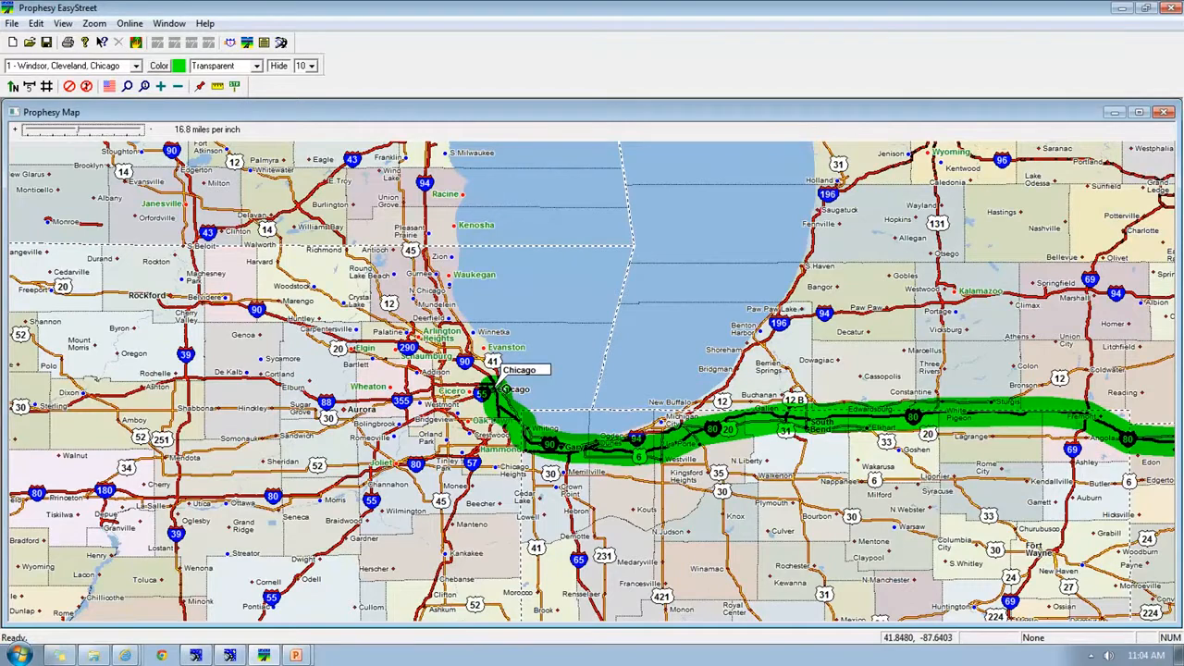
left_click(502, 390)
right_click(577, 393)
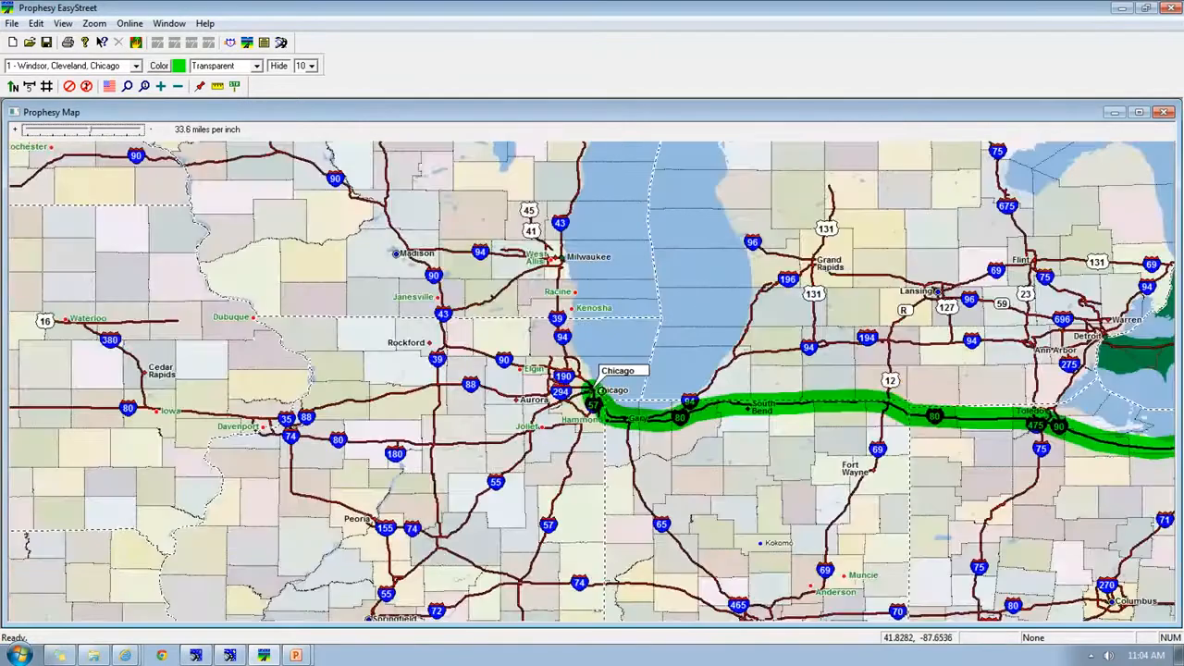
right_click(592, 392)
right_click(592, 393)
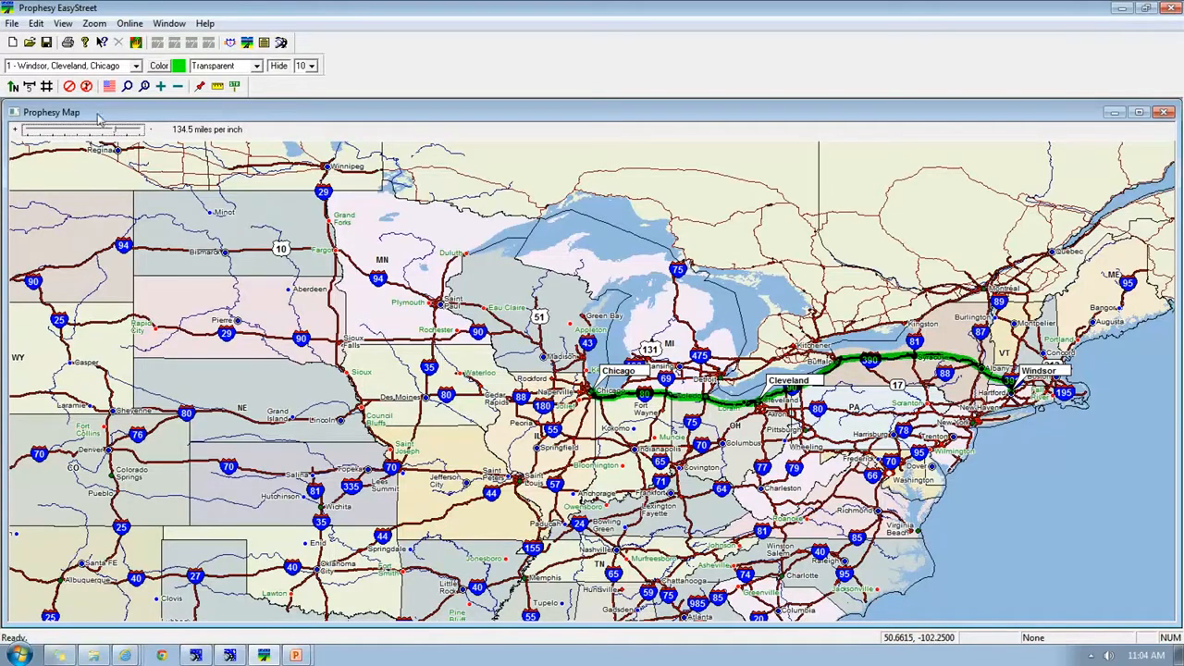
Create a second blank trip sheet and bring the Trip1 sheet back to the front
left_click(13, 43)
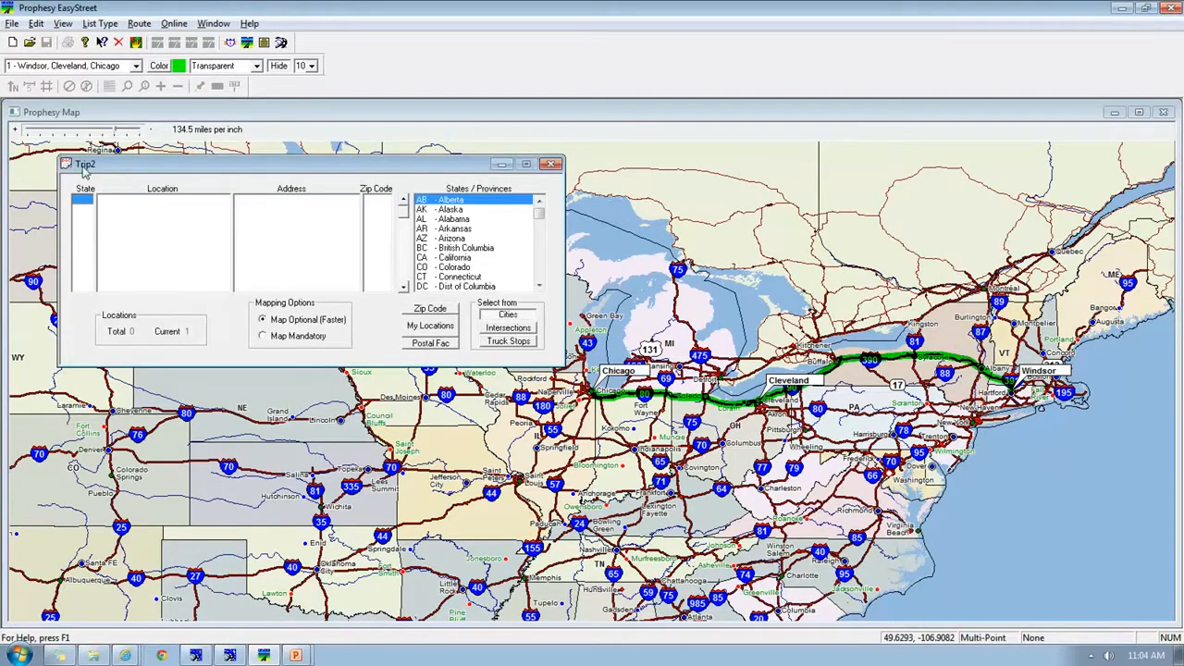
left_click(213, 24)
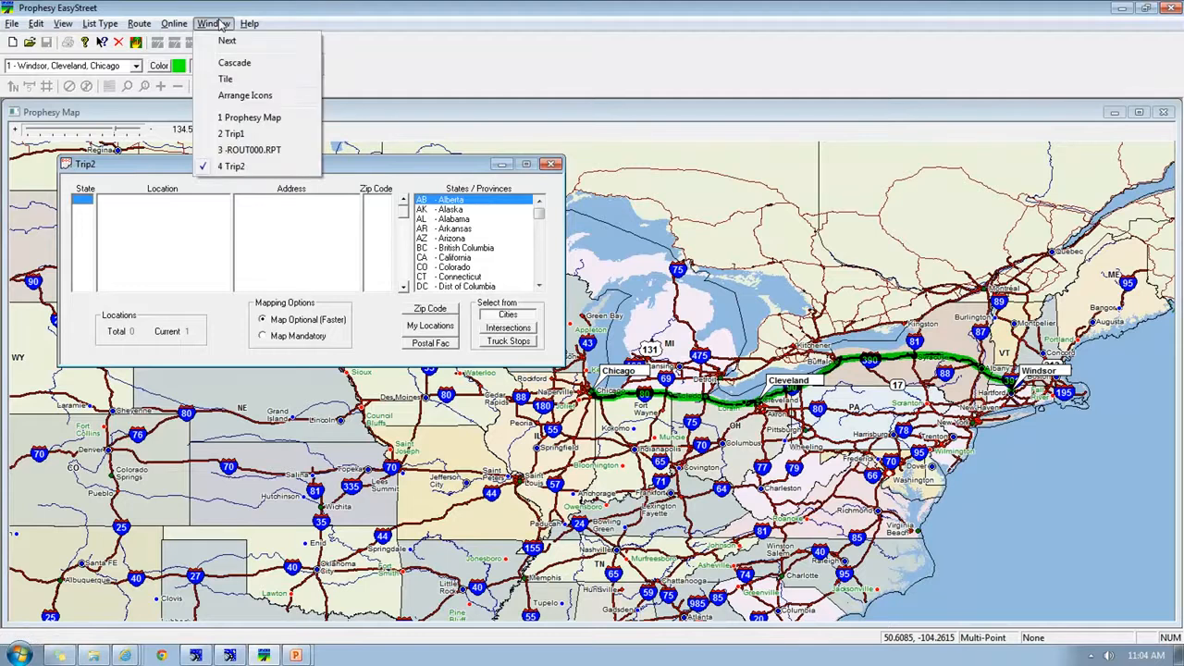
left_click(233, 134)
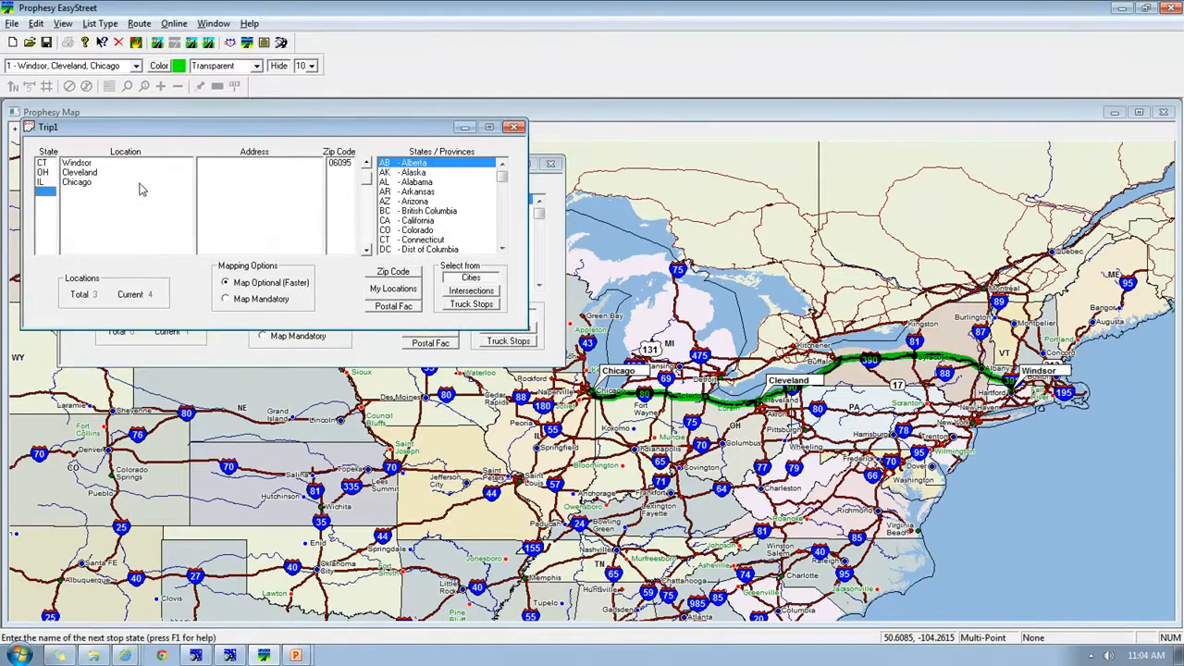
View the save options for Trip1 without saving, and close both open trip sheets
left_click(46, 43)
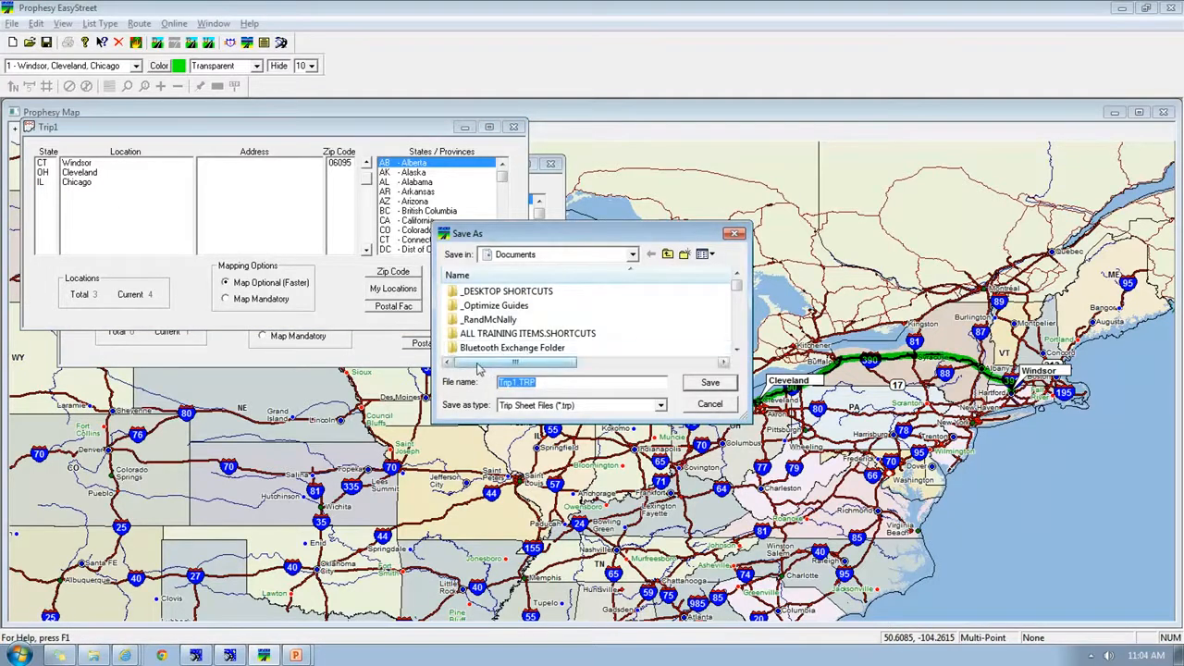
left_click(708, 403)
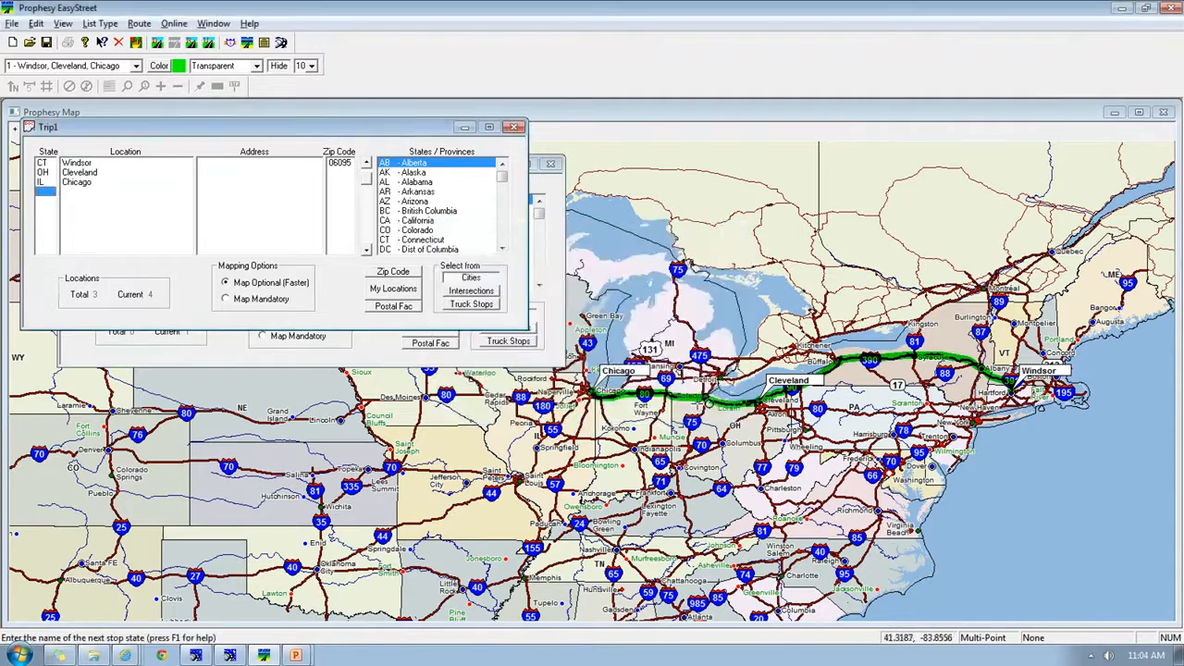
left_click(514, 127)
left_click(550, 164)
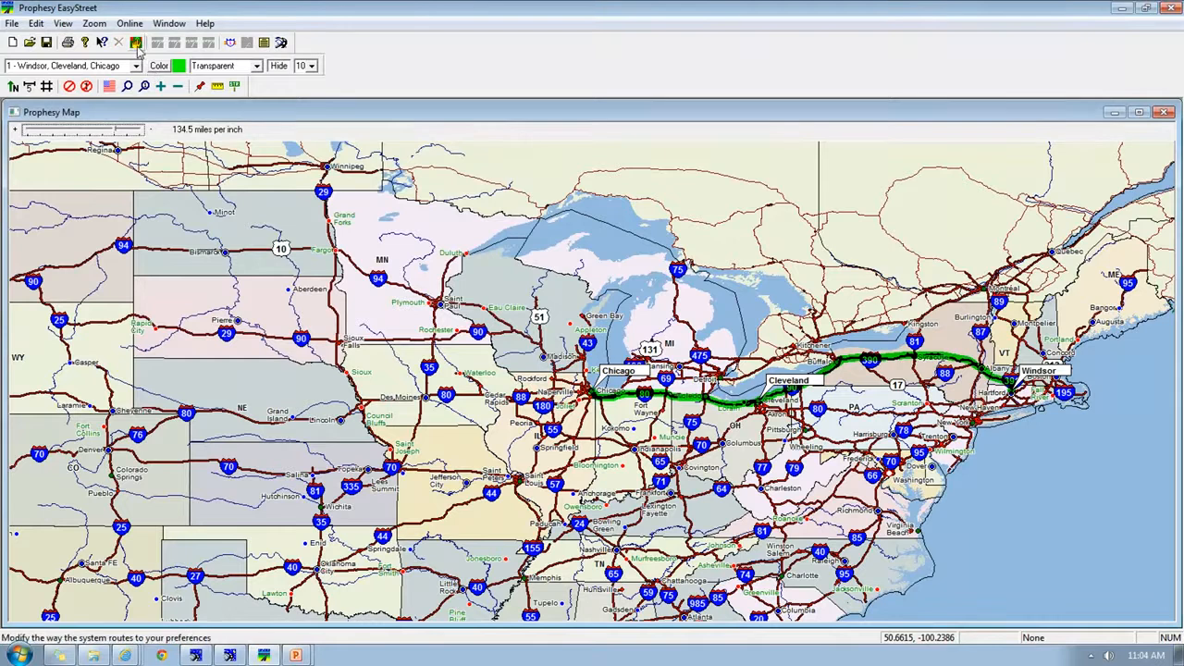
Create a new trip sheet and, in its mileage parameters, choose optimization method None using Driving Miles (Slowest)
left_click(136, 42)
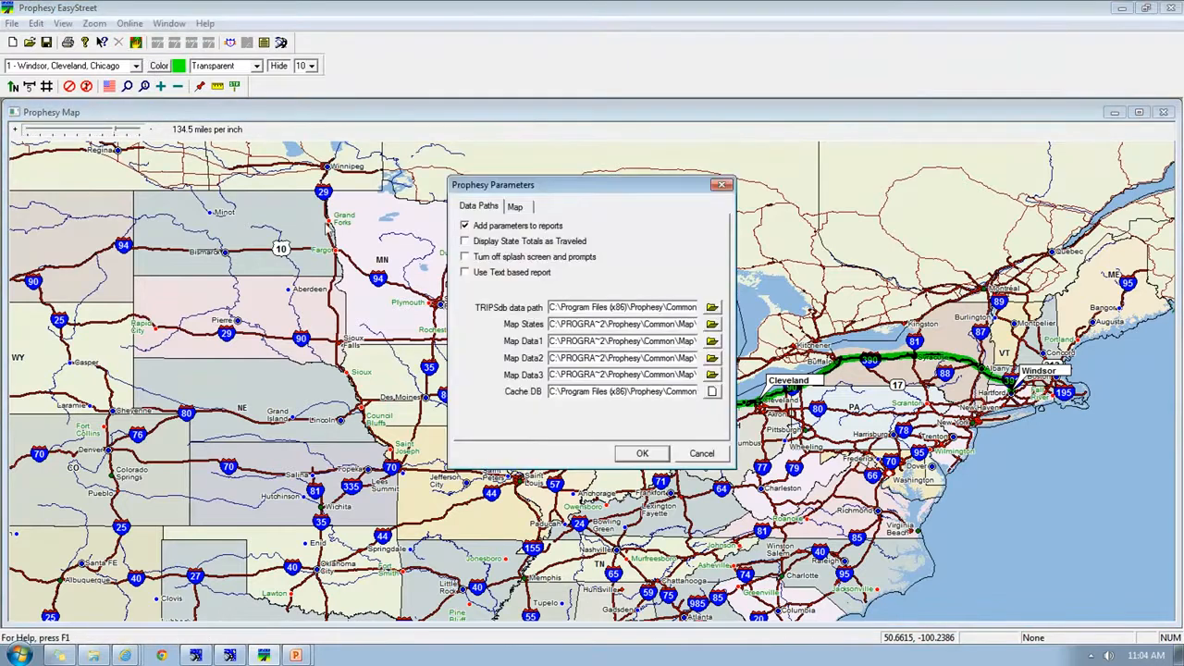
left_click(702, 453)
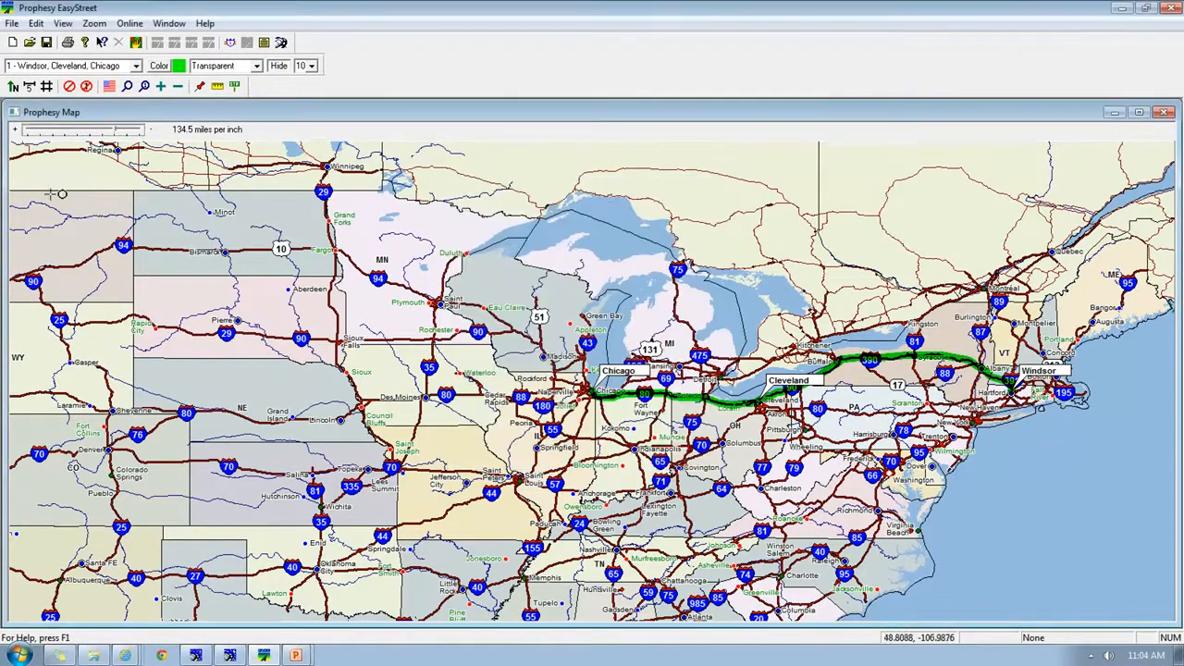
left_click(12, 42)
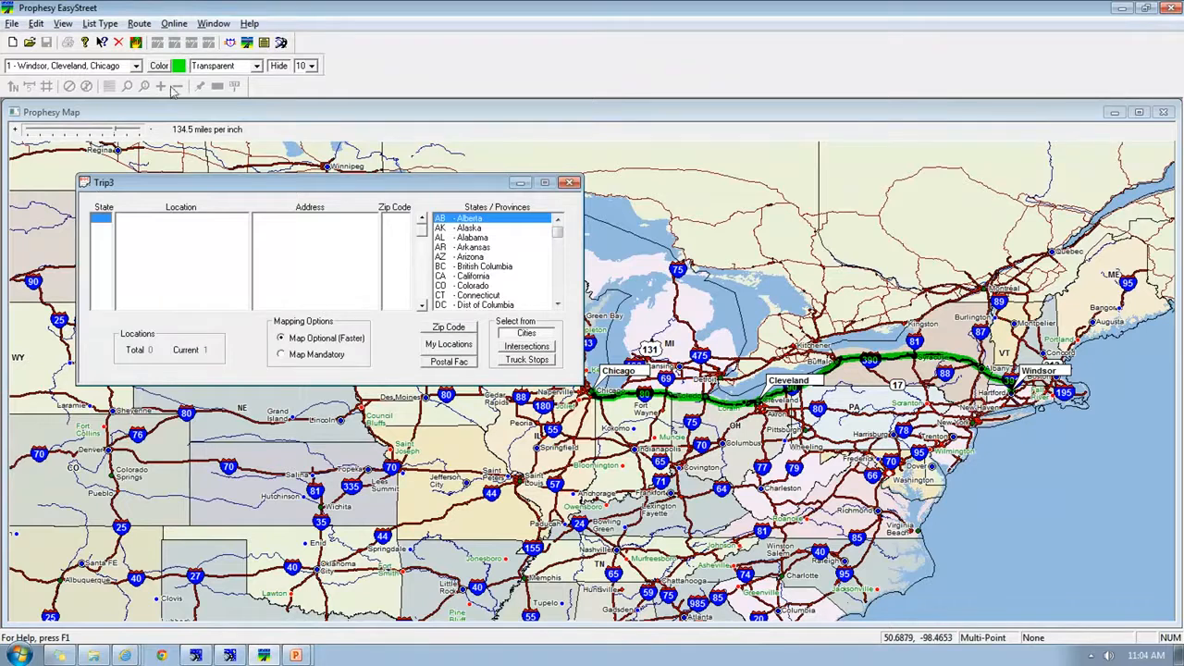
left_click(136, 43)
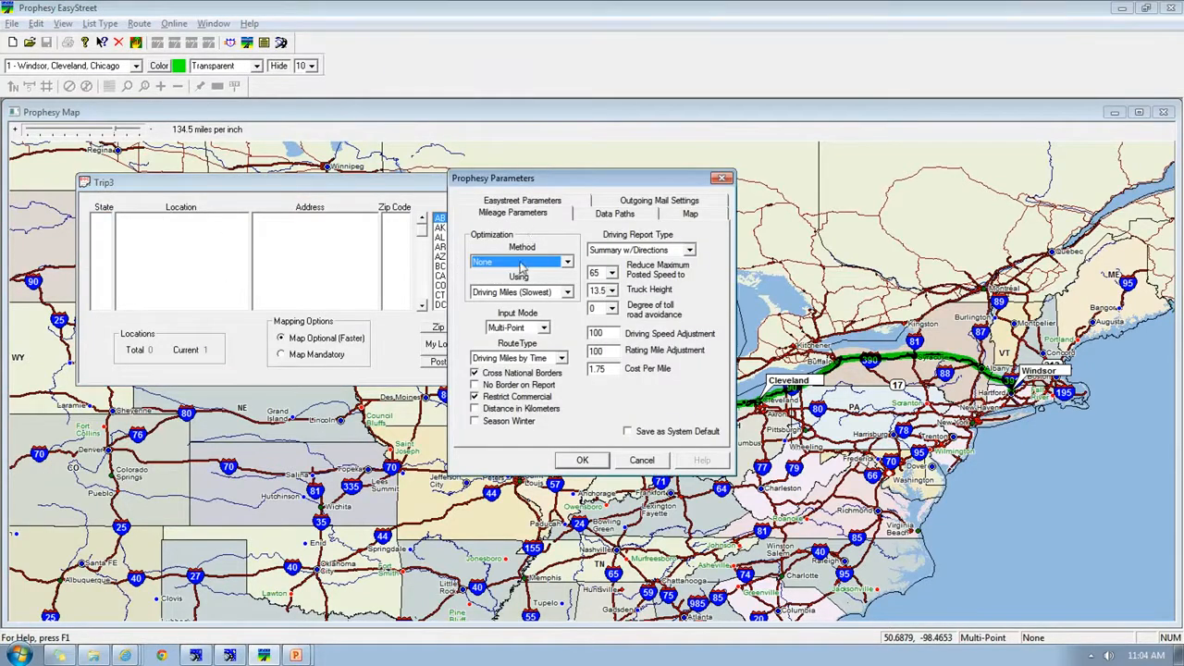
left_click(567, 263)
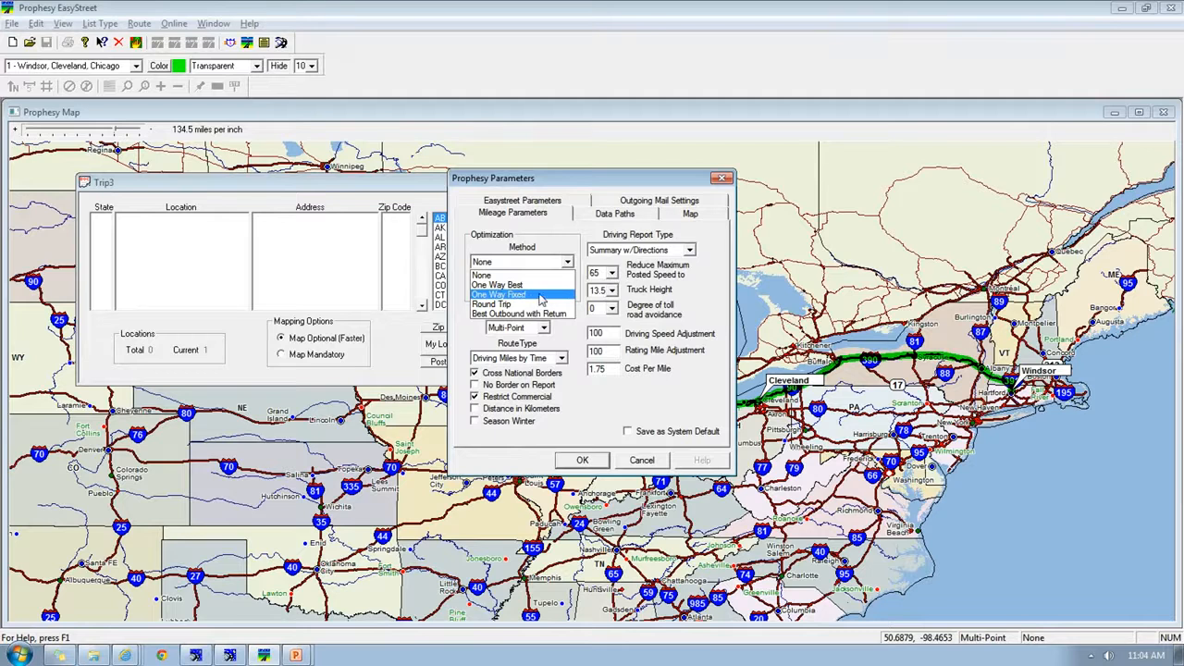
left_click(516, 275)
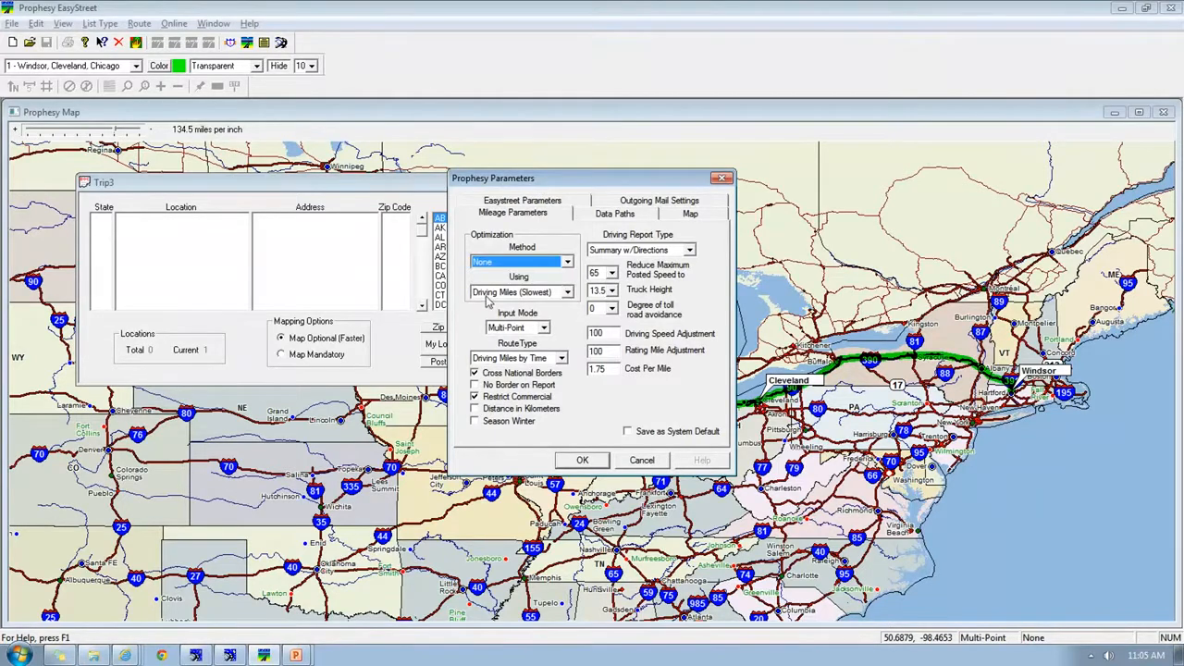
left_click(566, 293)
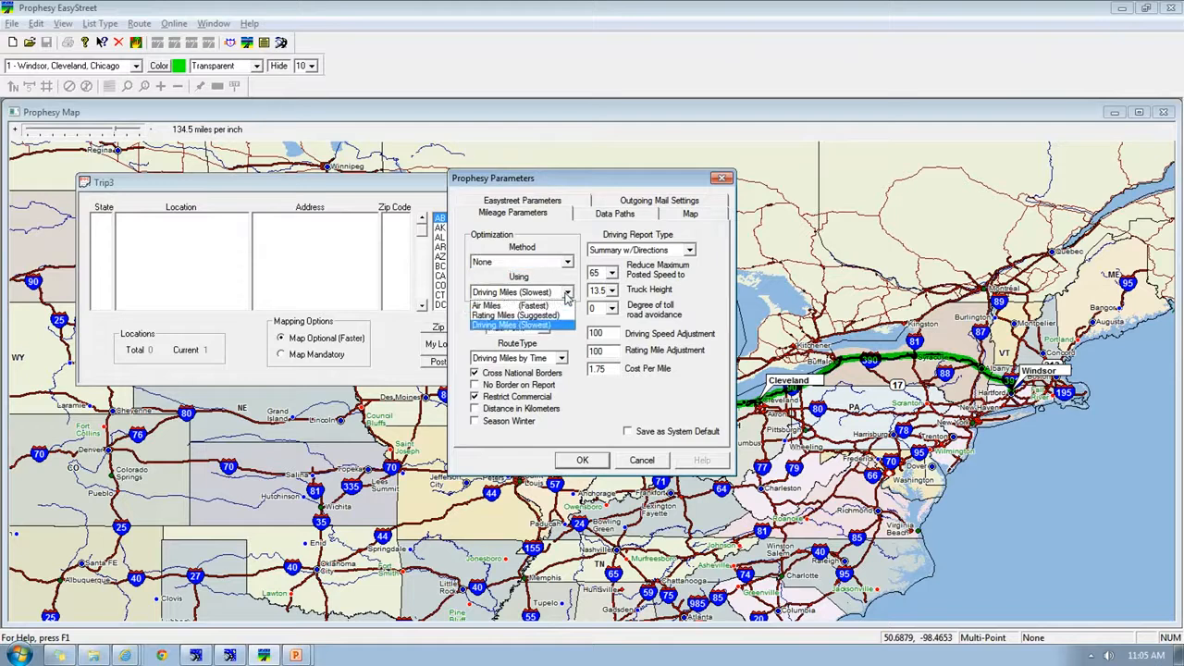
left_click(502, 328)
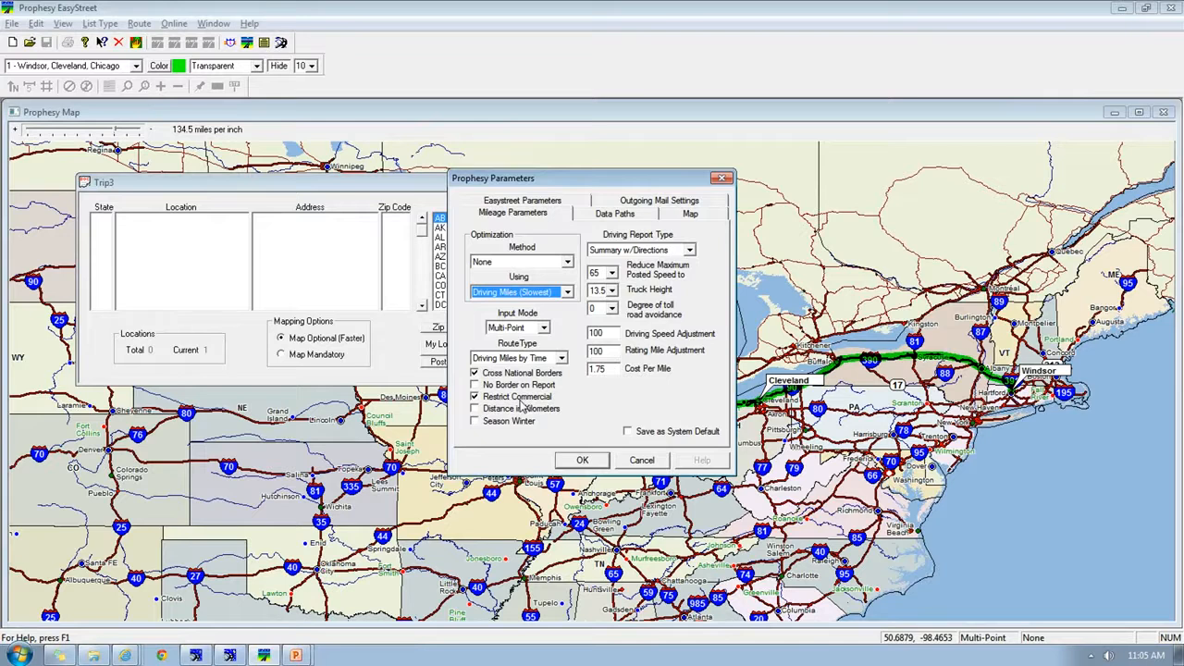
Set the reduced maximum posted speed to 75 in the mileage parameters
left_click(611, 272)
left_click(613, 288)
left_click(614, 288)
left_click(593, 287)
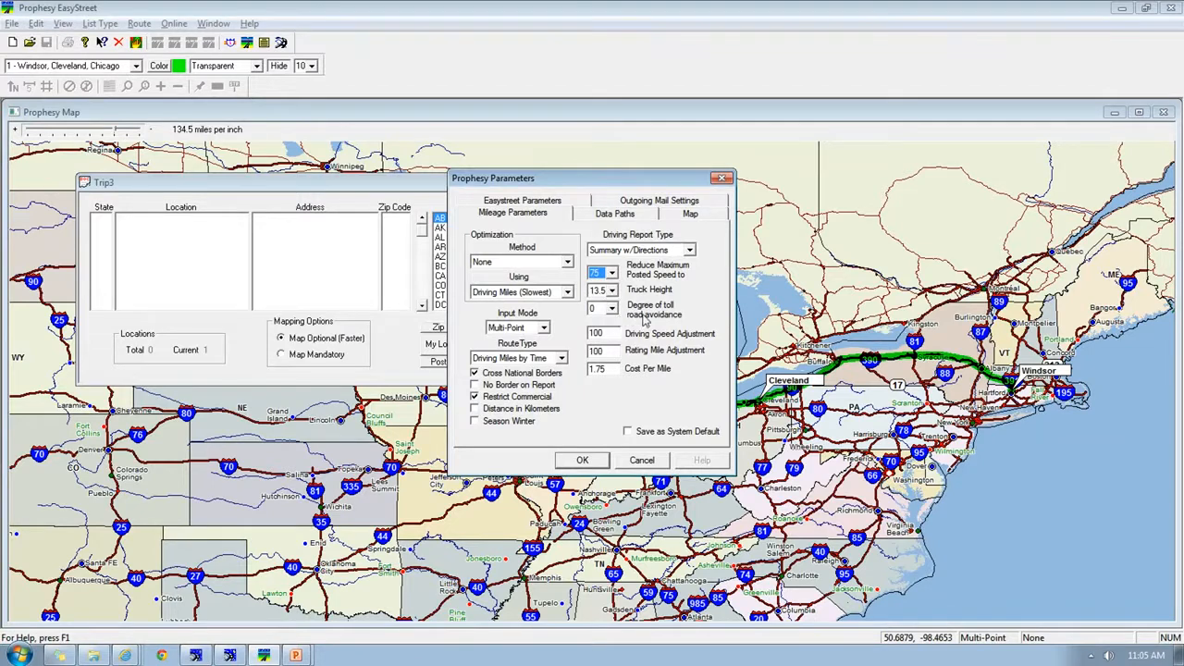
Keep the degree of toll road avoidance at 0 and save the mileage parameters as the system default
left_click(613, 310)
mouse_move(614, 335)
left_mouse_down()
mouse_move(616, 358)
mouse_move(614, 317)
left_mouse_up()
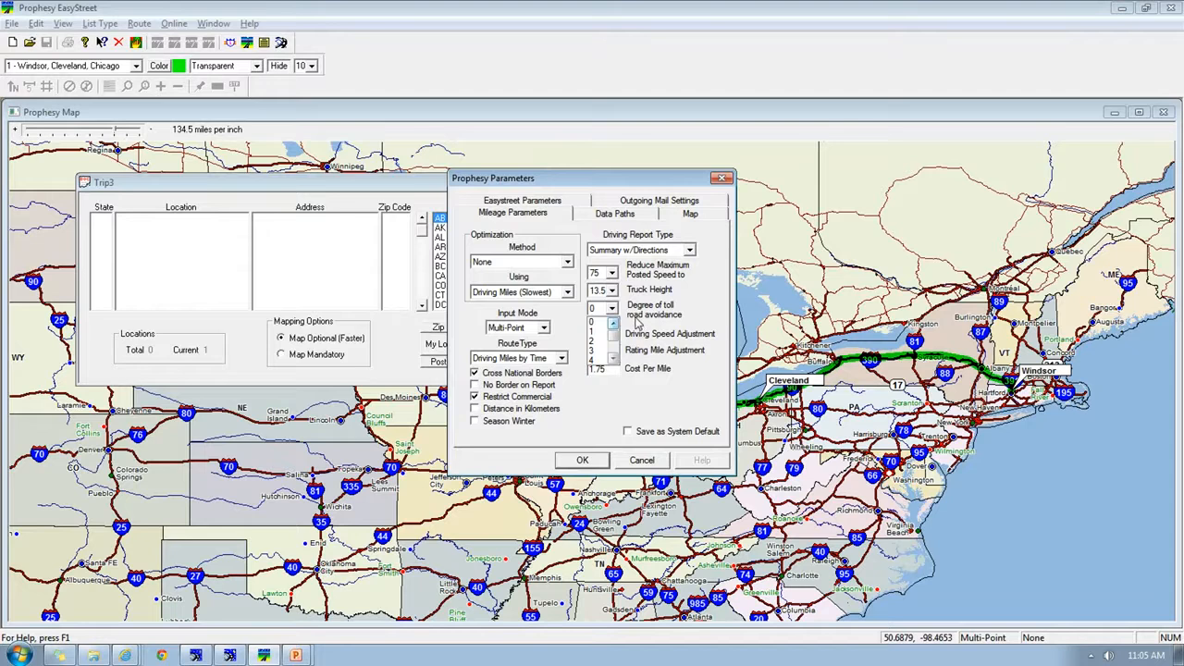
left_click(638, 316)
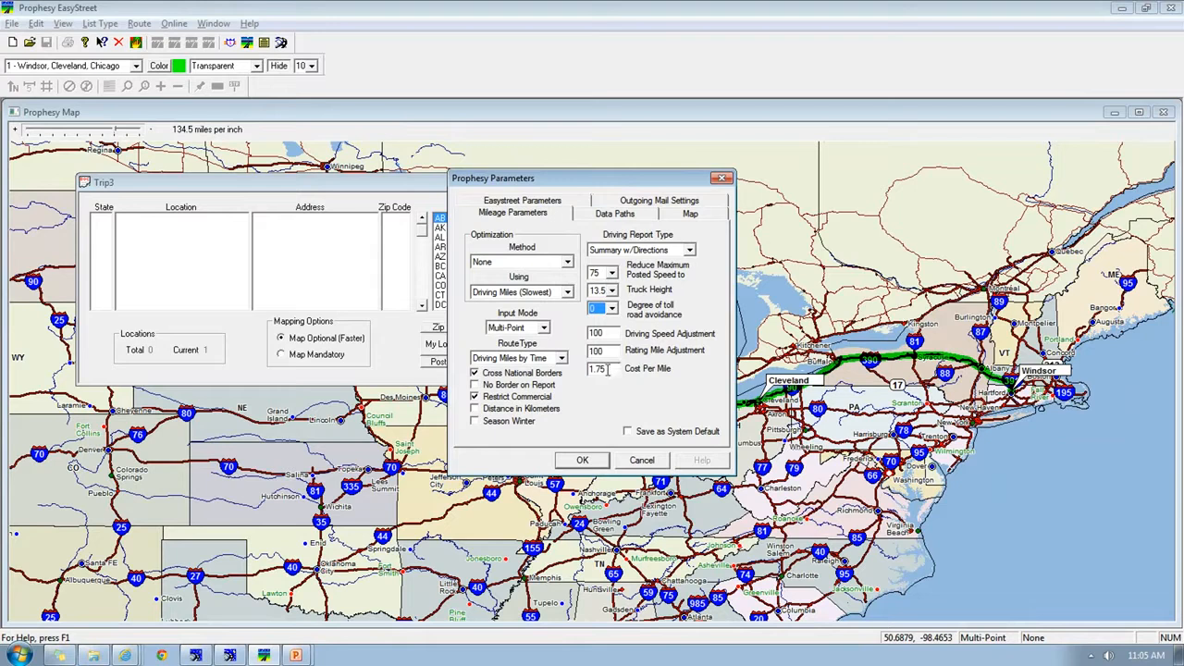
left_click(628, 431)
left_click(583, 462)
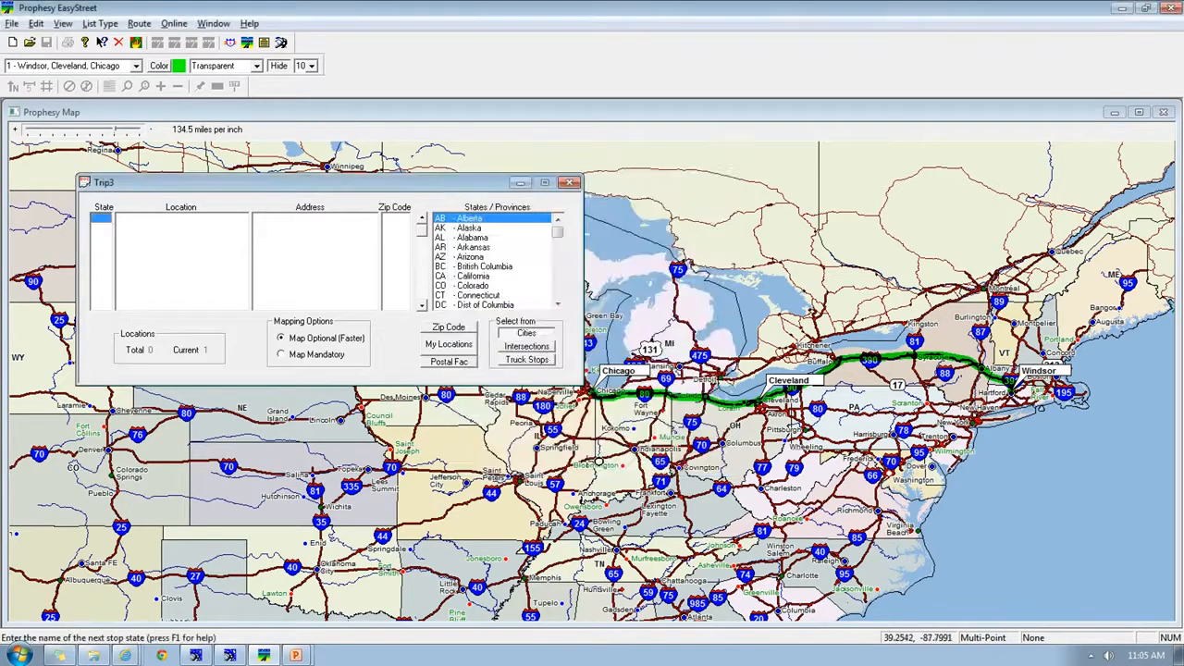